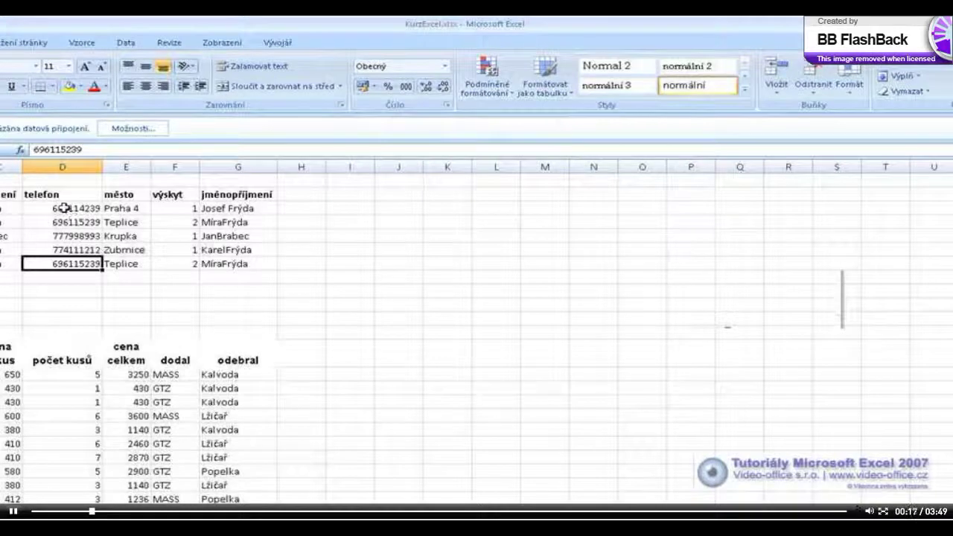
- Apply orange data bars to the telefon values in D3:D7 with conditional formatting
drag(59, 208, 60, 262)
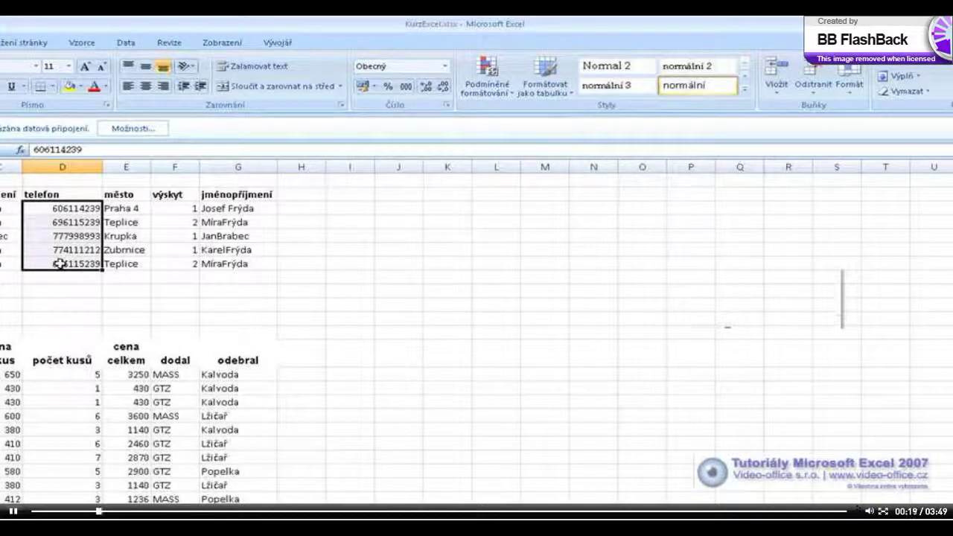
click(482, 84)
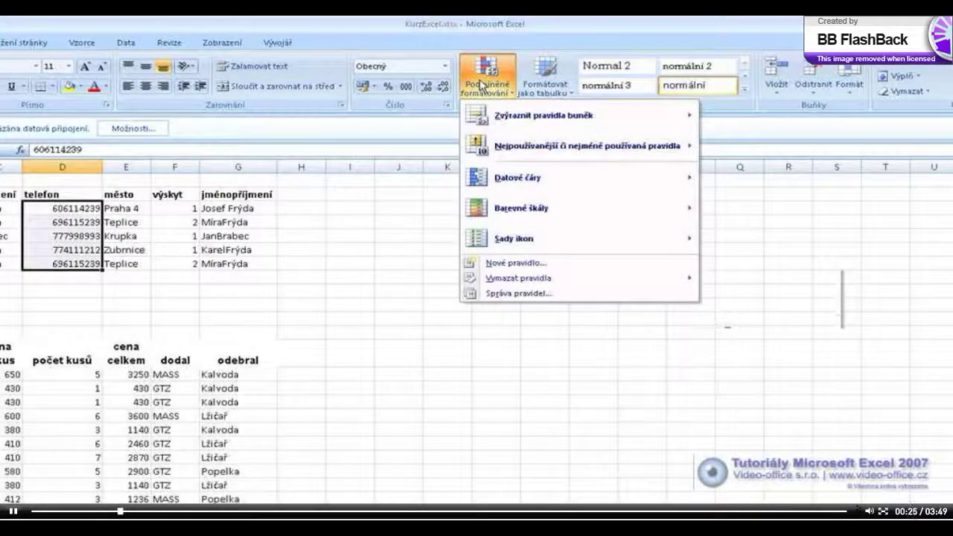
mouse_move(507, 117)
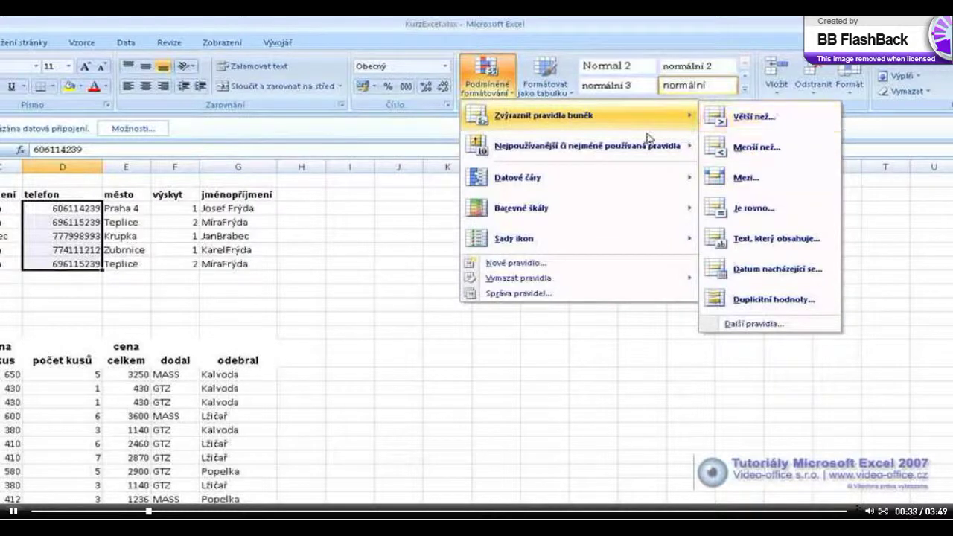
mouse_move(633, 152)
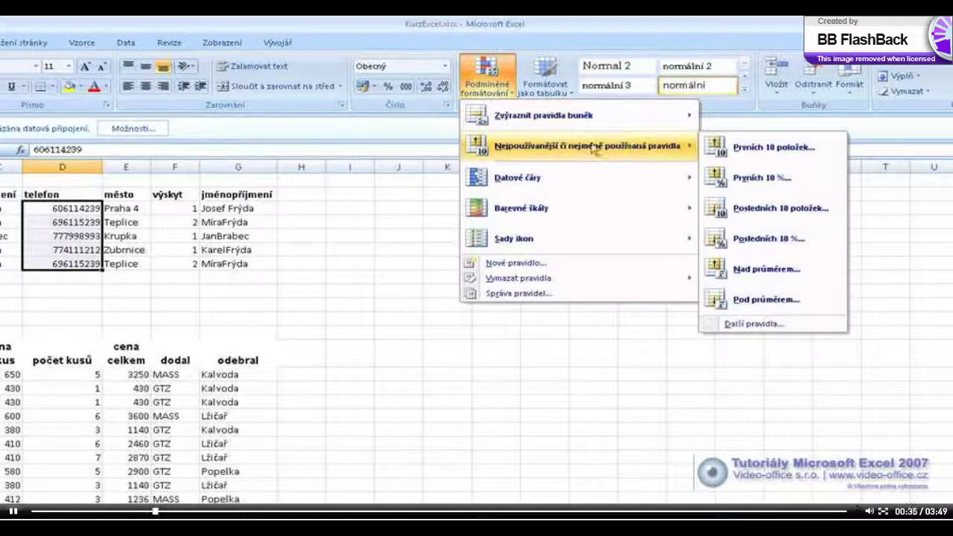
mouse_move(504, 184)
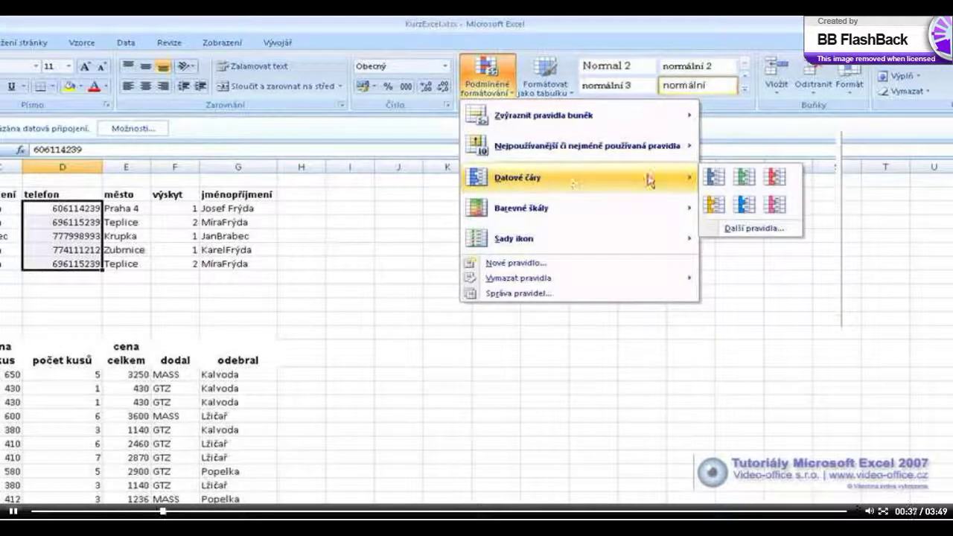
click(716, 207)
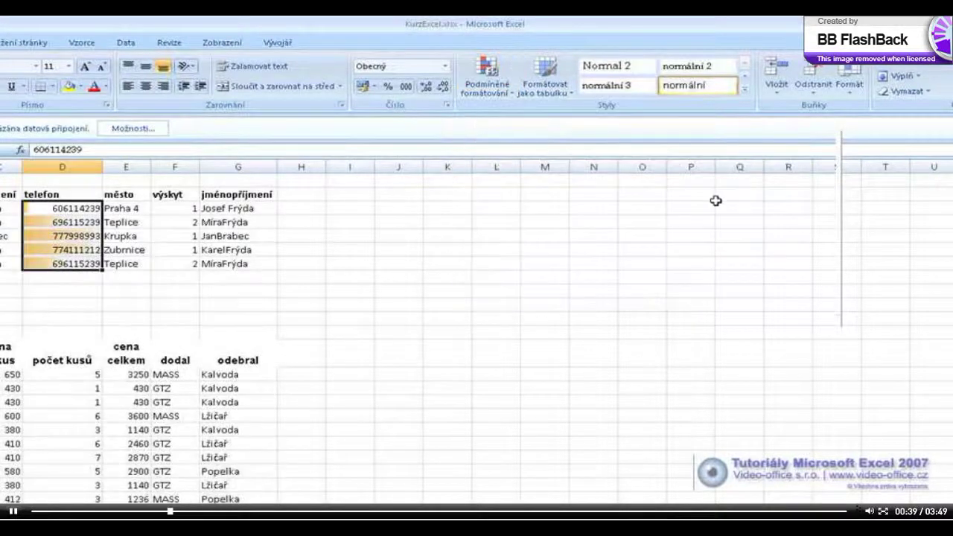
click(74, 277)
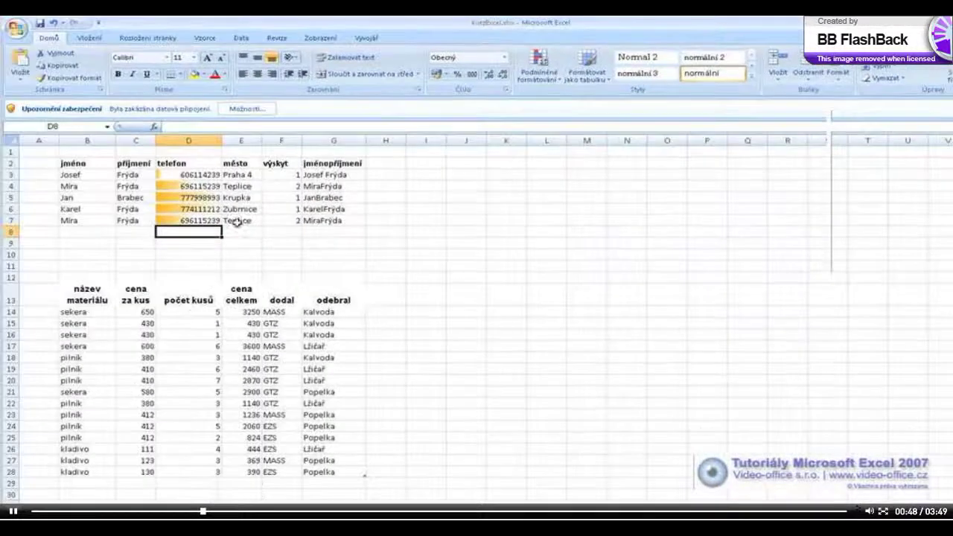
- Apply the two-colour green-yellow colour scale to the počet kusů values in D14:D28
drag(188, 309, 176, 474)
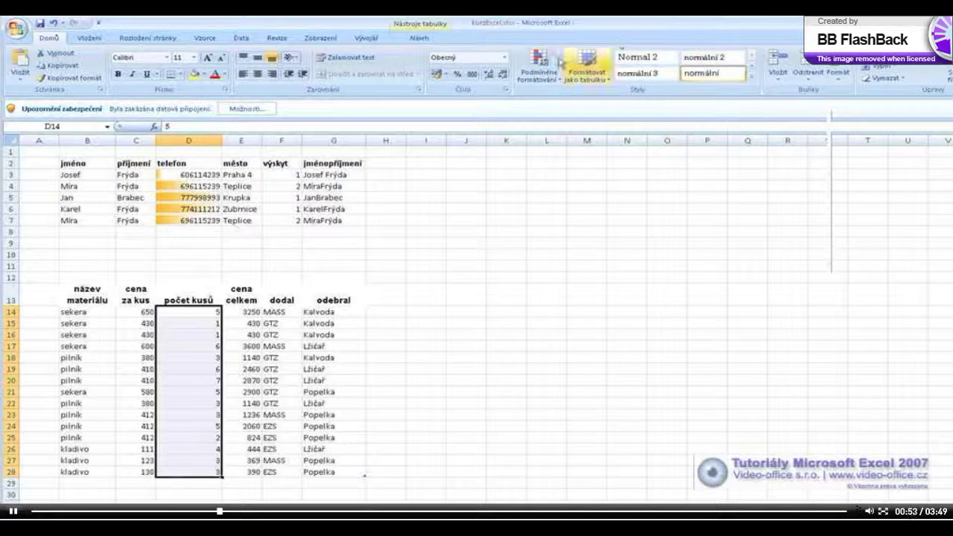
click(541, 59)
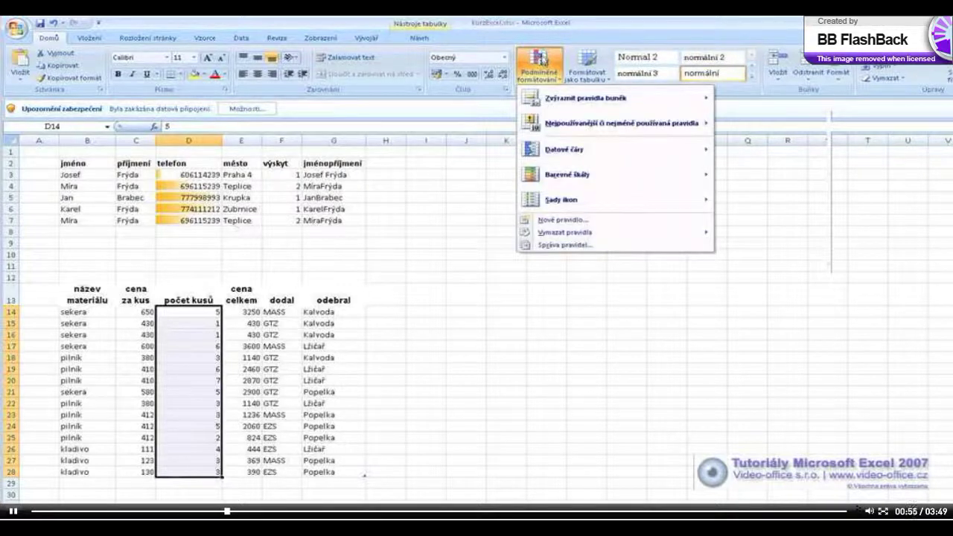
mouse_move(573, 176)
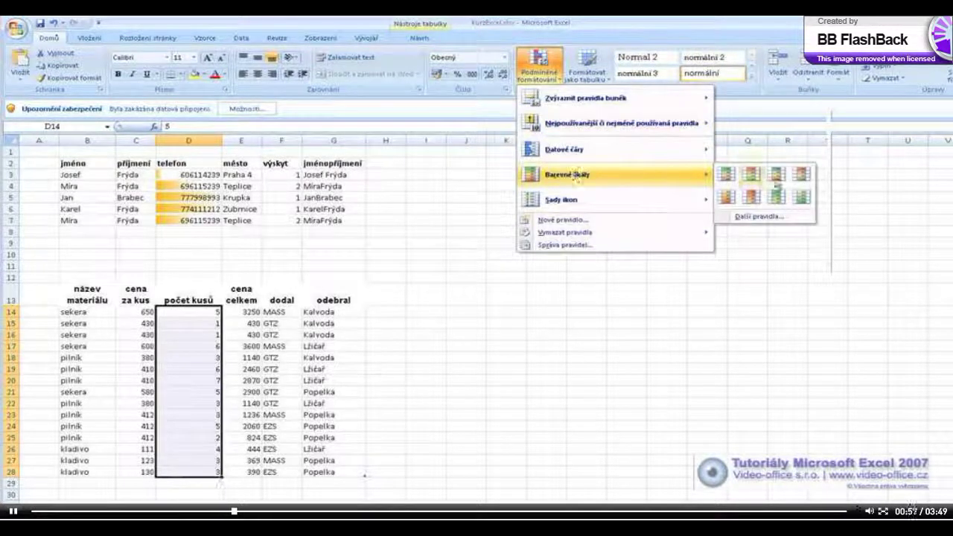
click(779, 197)
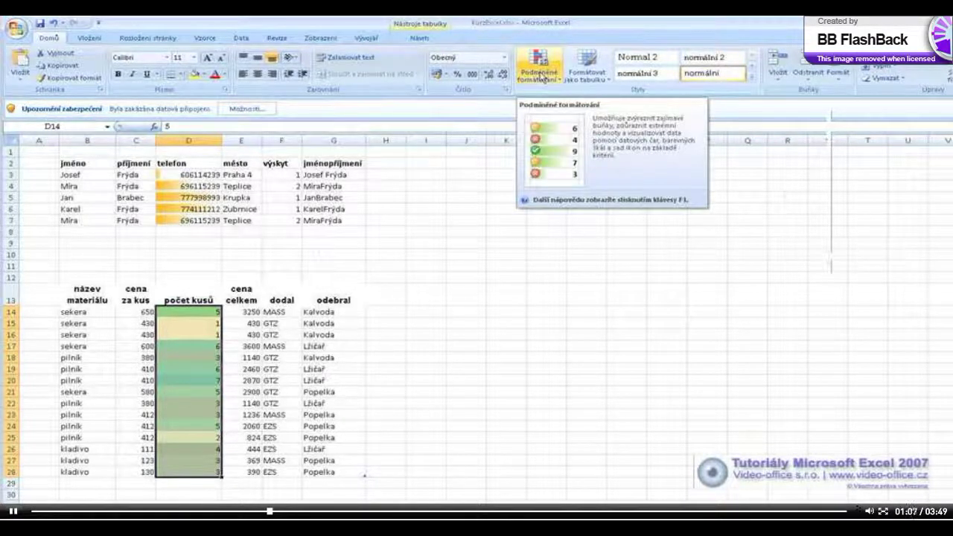
- Clear the colour scale rule from the selected počet kusů cells
click(541, 74)
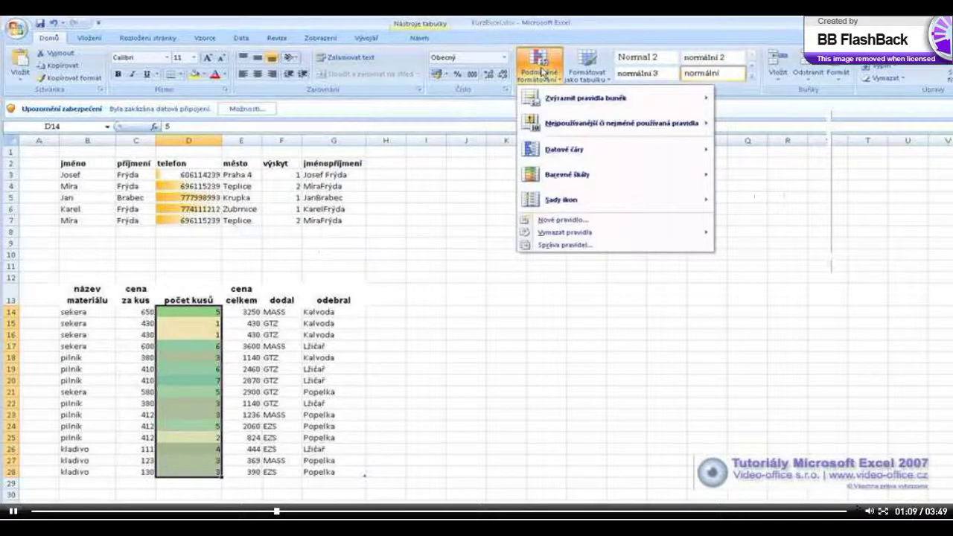
mouse_move(592, 235)
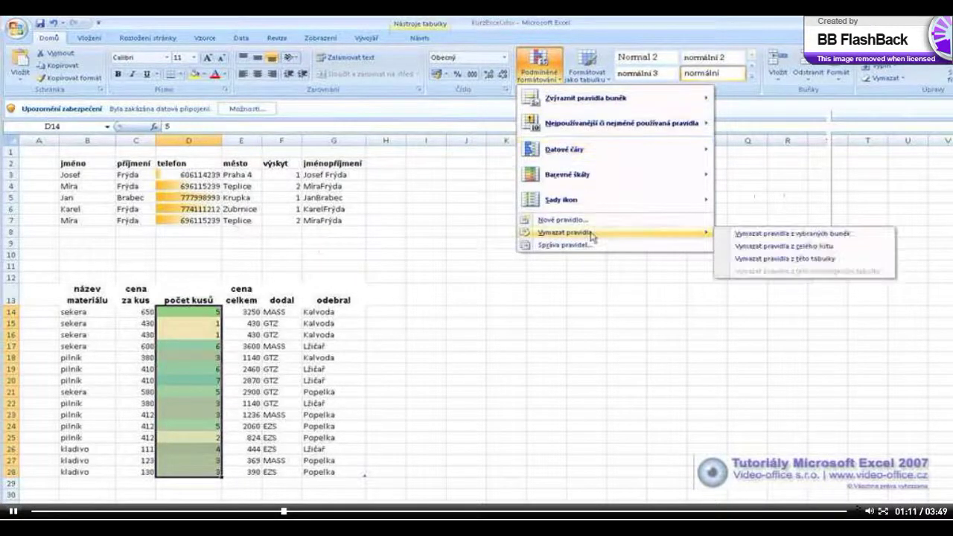
click(763, 240)
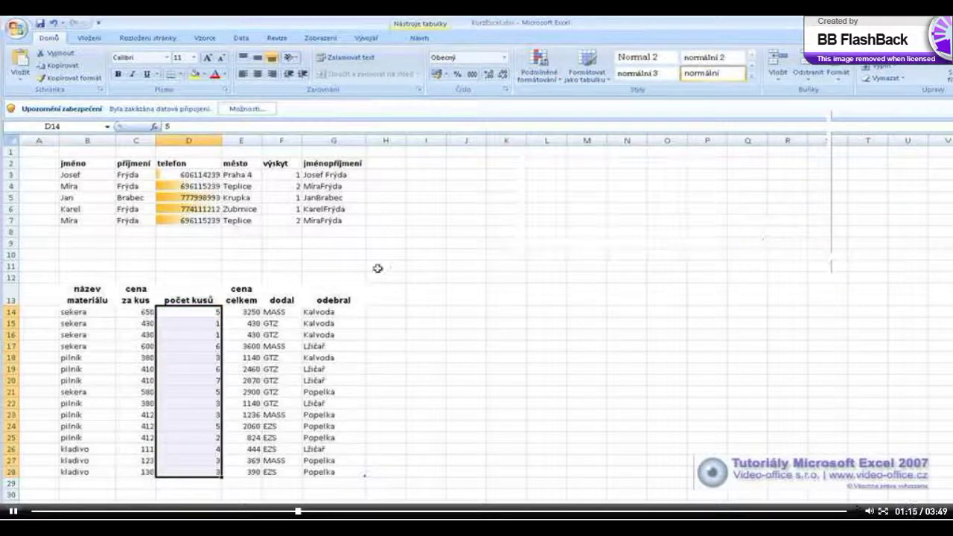
- Apply the three coloured arrows icon set to the počet kusů values in D14:D28 and centre them horizontally
click(544, 64)
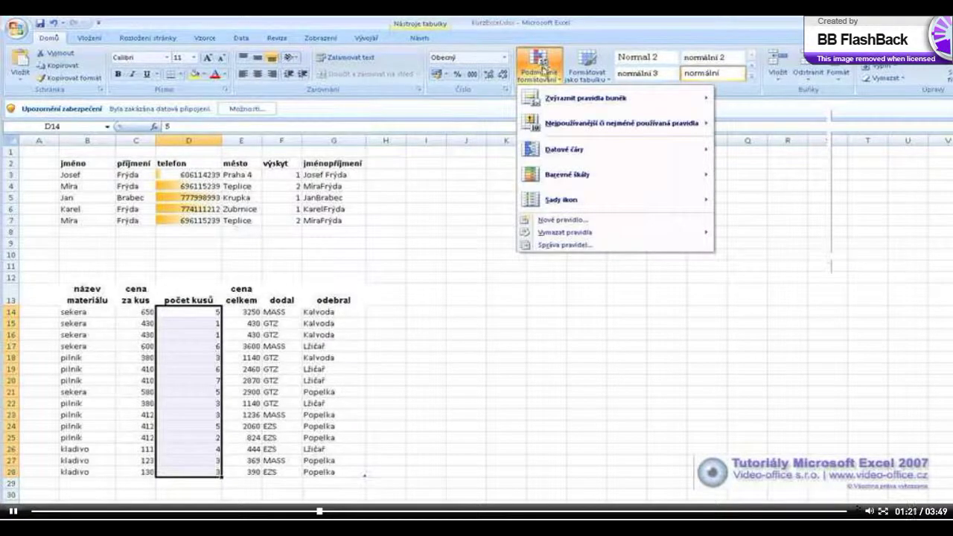
mouse_move(566, 203)
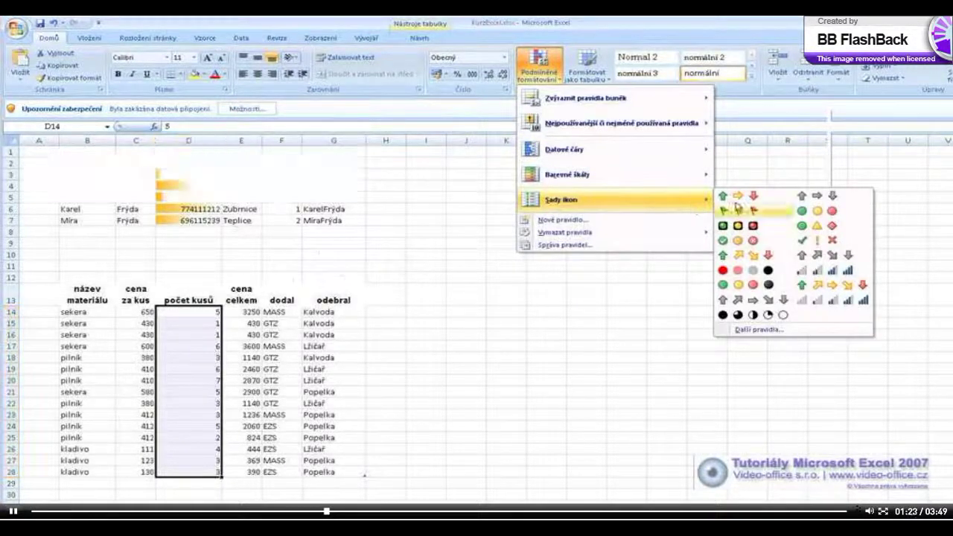
click(735, 198)
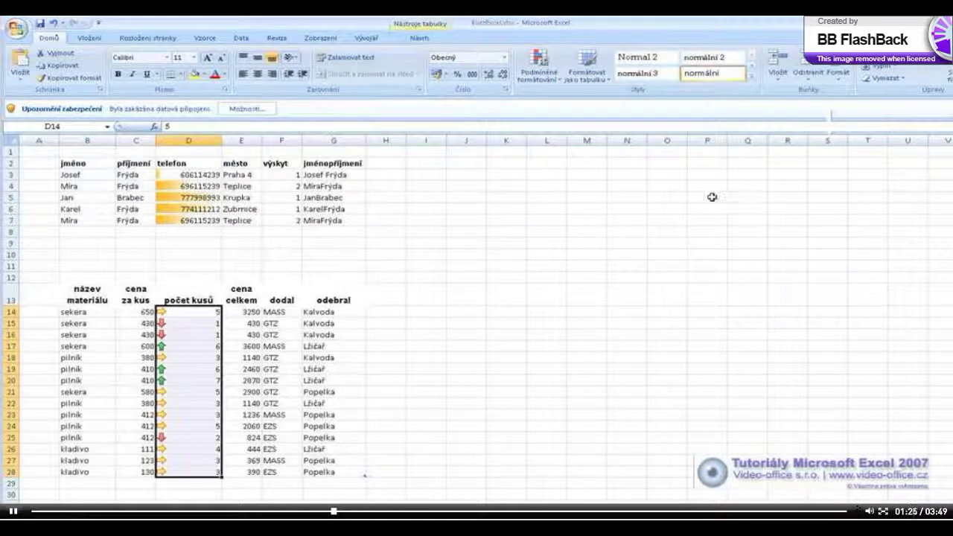
click(256, 74)
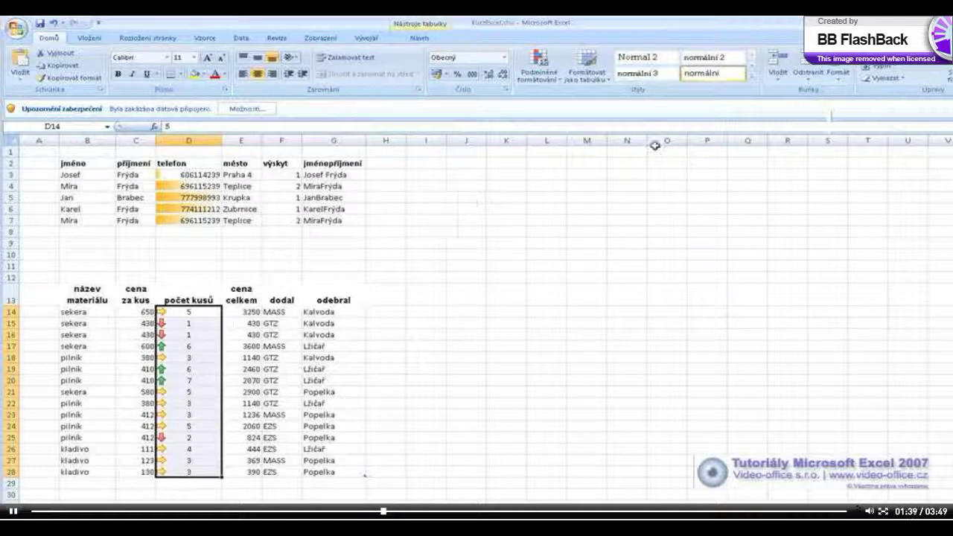
- Apply the rimmed three traffic lights icon set to the selected počet kusů cells
click(558, 82)
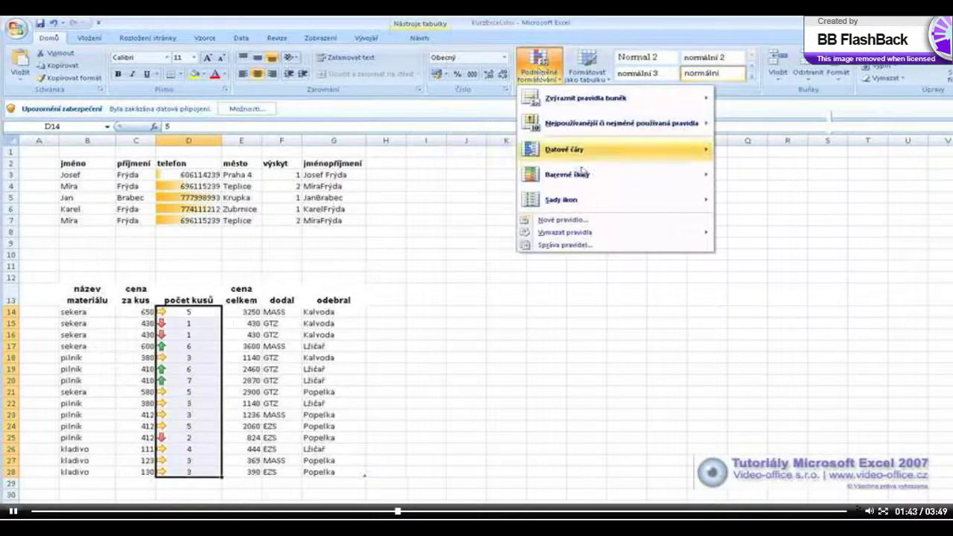
mouse_move(578, 201)
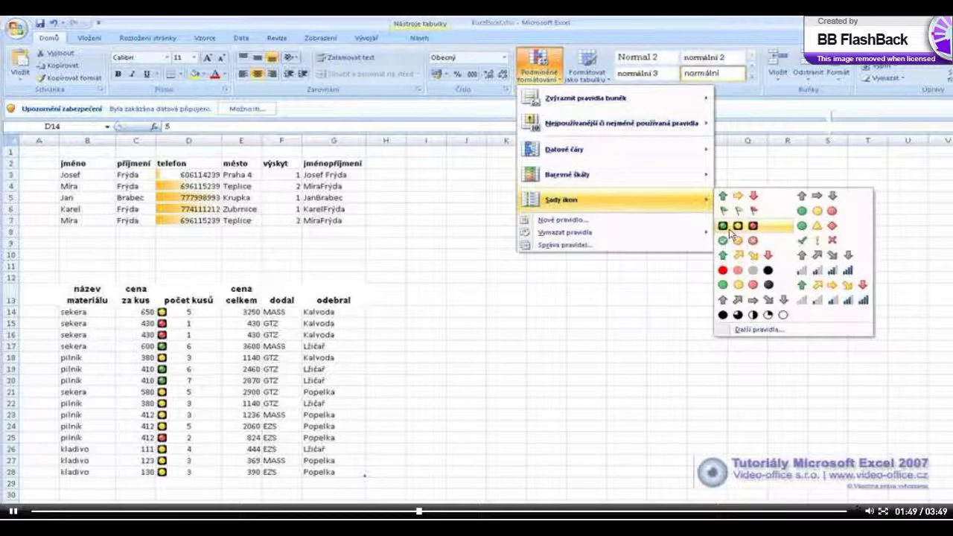
click(728, 228)
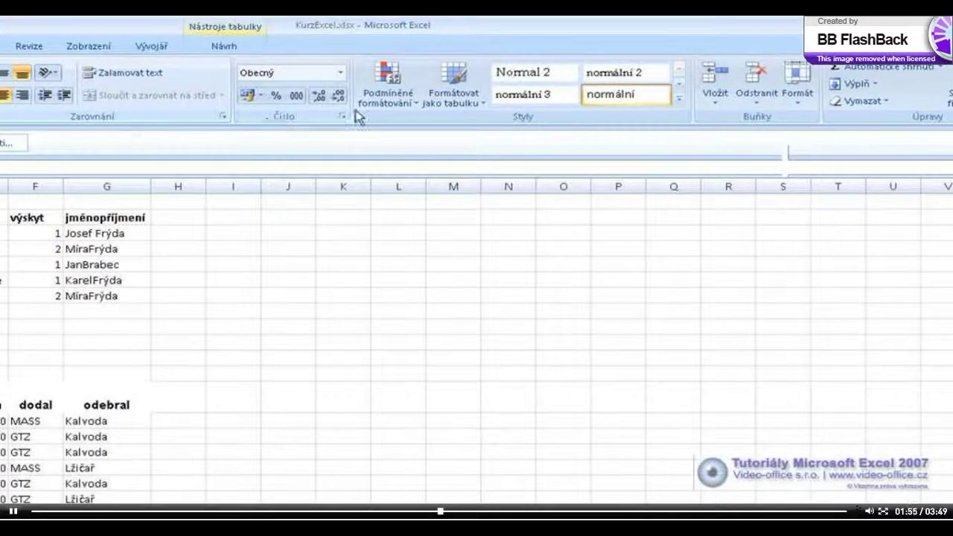
- Clear the icon set rules from the selected počet kusů cells
click(424, 93)
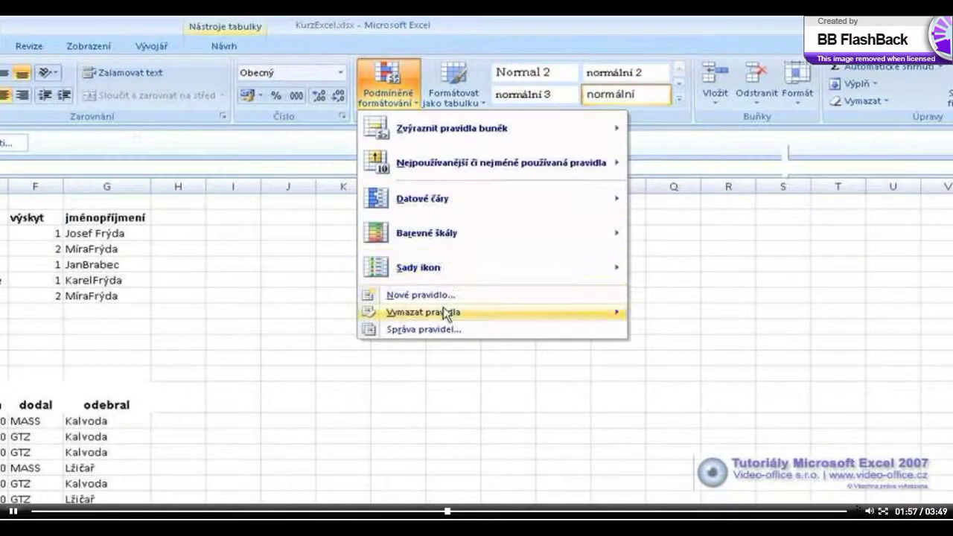
mouse_move(445, 313)
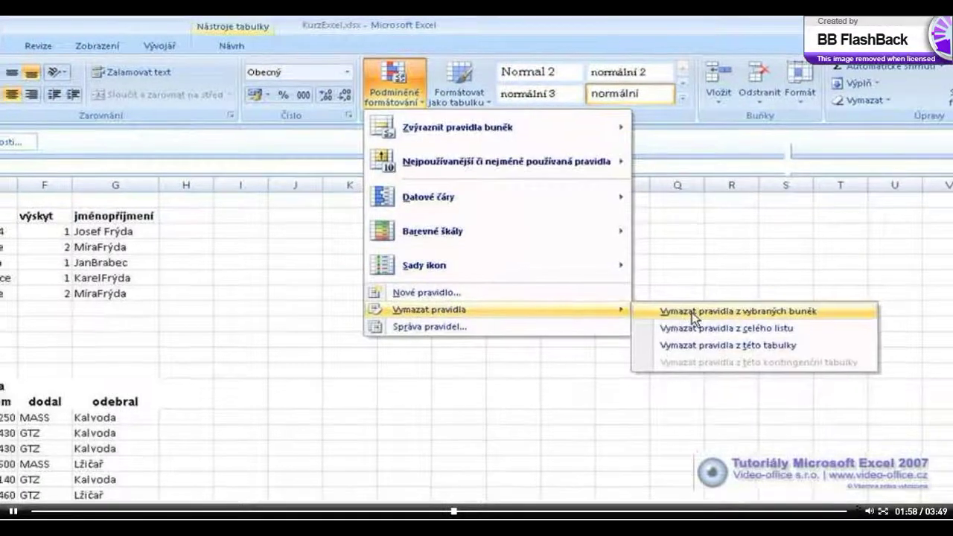
click(691, 313)
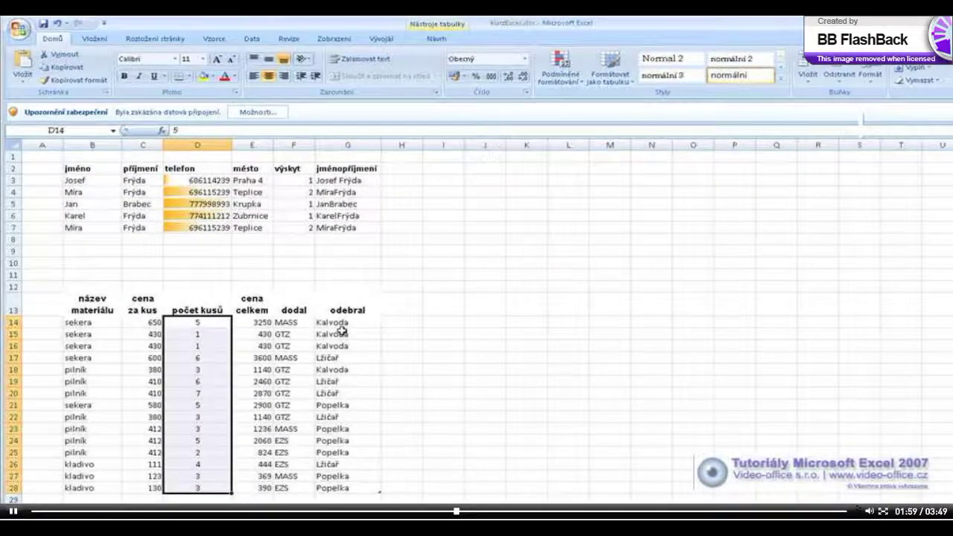
- Try highlighting above-average prices in C14:C17 with light red fill and dark red text, and undo the formatting
drag(136, 323, 136, 354)
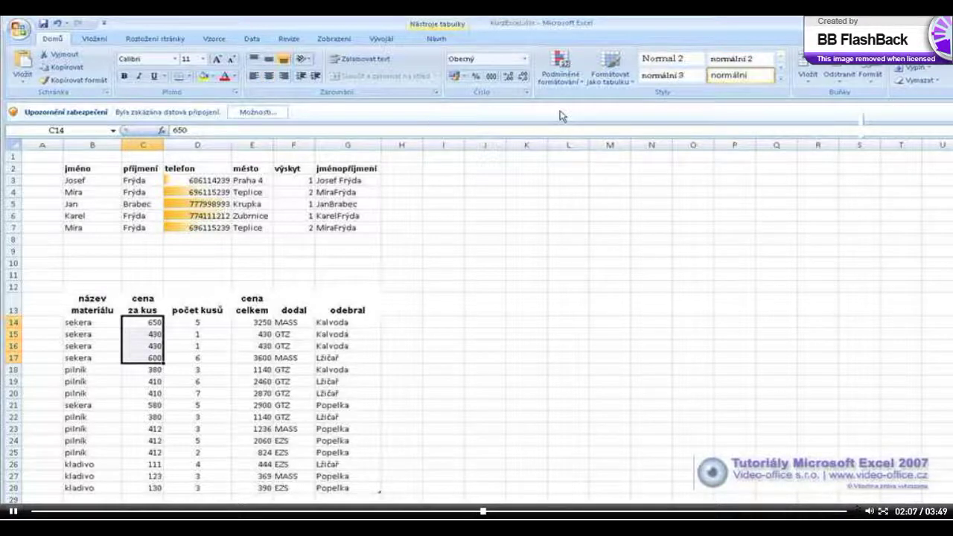
click(564, 74)
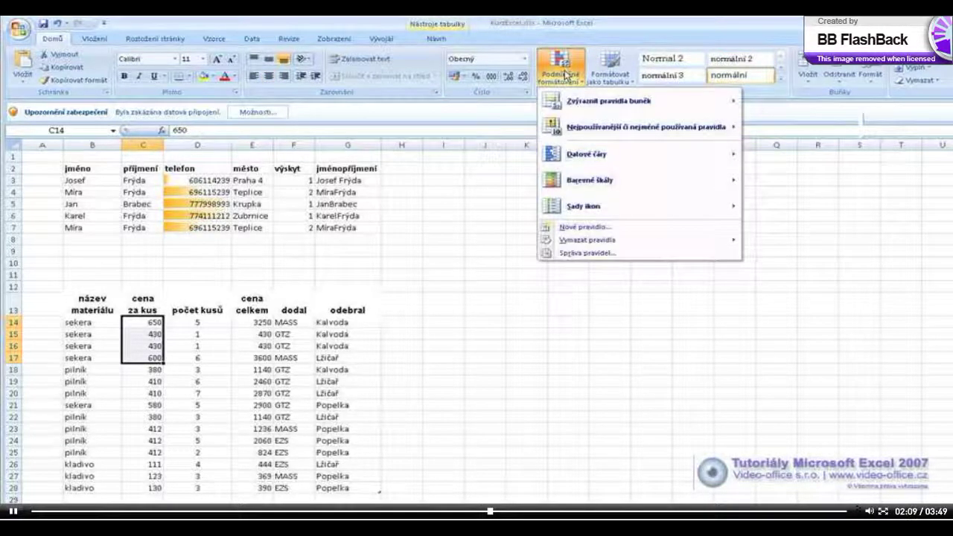
mouse_move(640, 101)
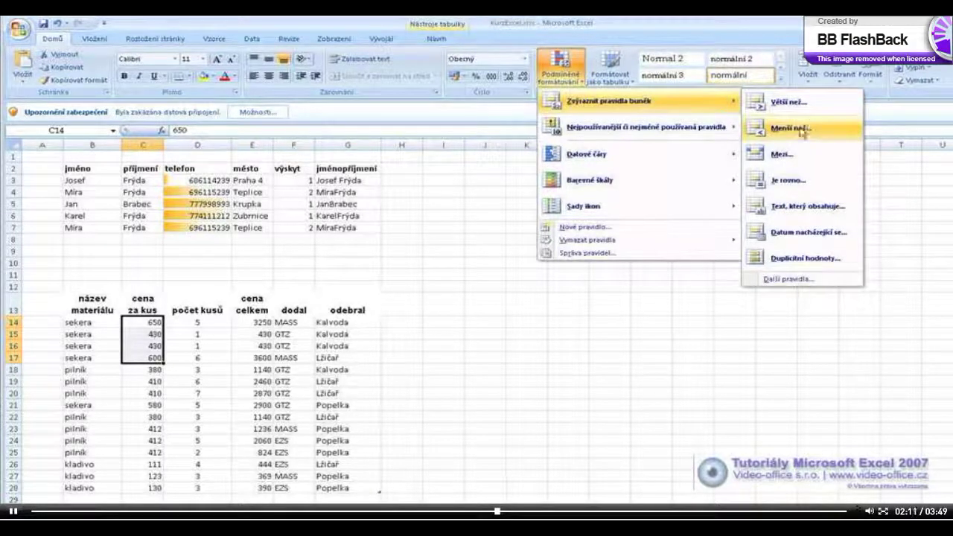
mouse_move(711, 128)
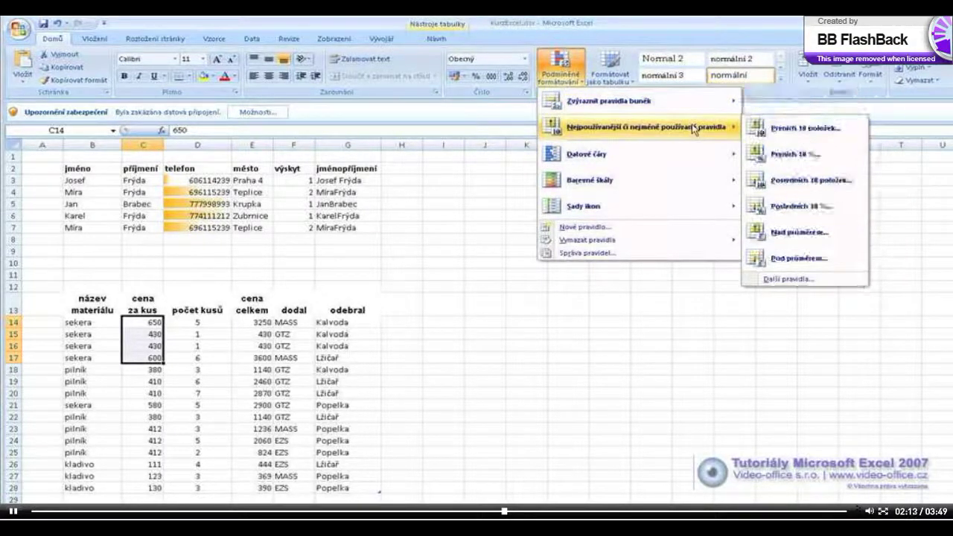
click(781, 233)
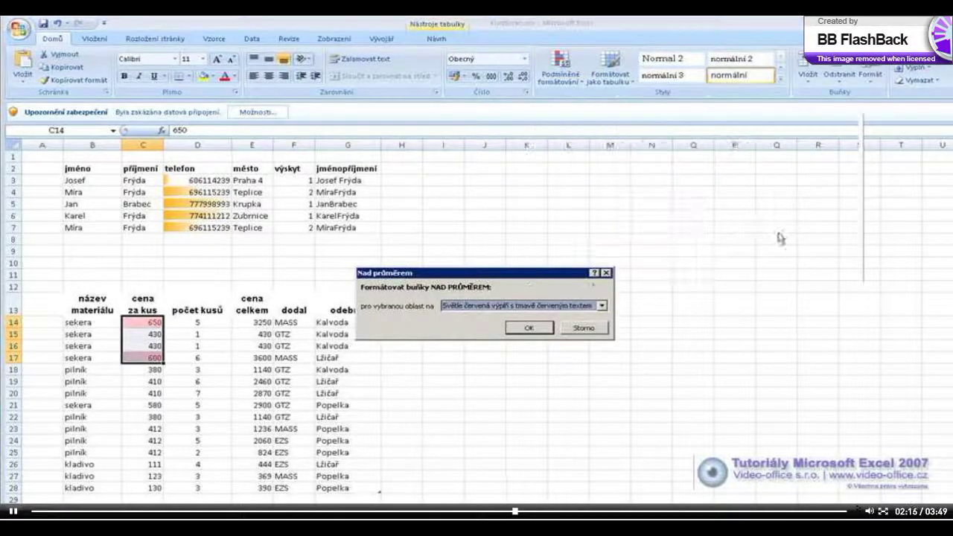
click(519, 327)
click(141, 334)
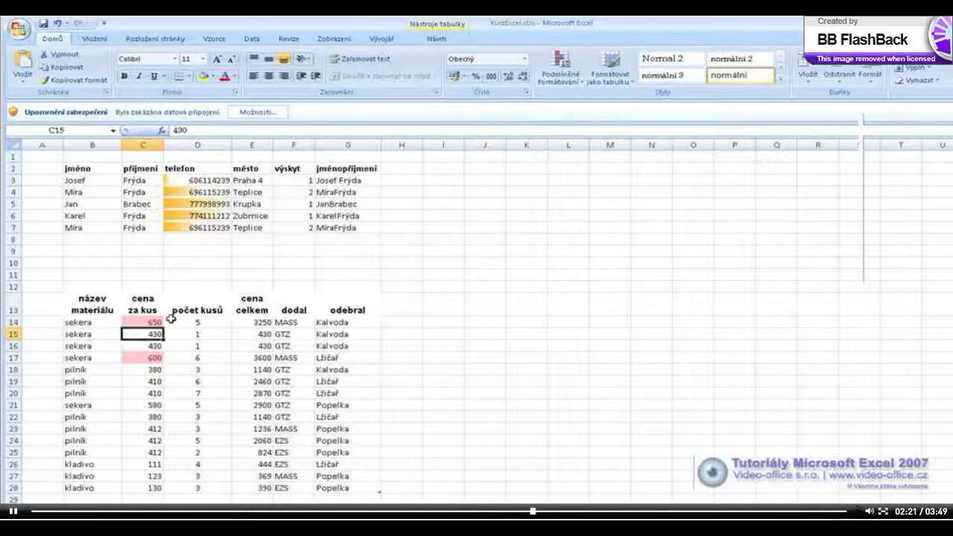
click(58, 24)
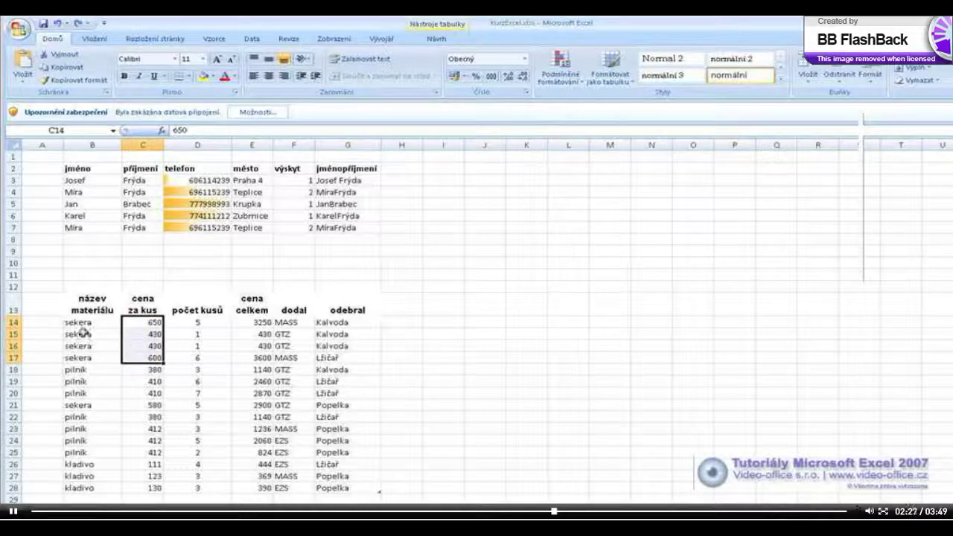
- Highlight cells in B14:B28 containing the text "sekera" with light red fill and dark red text
drag(82, 323, 79, 484)
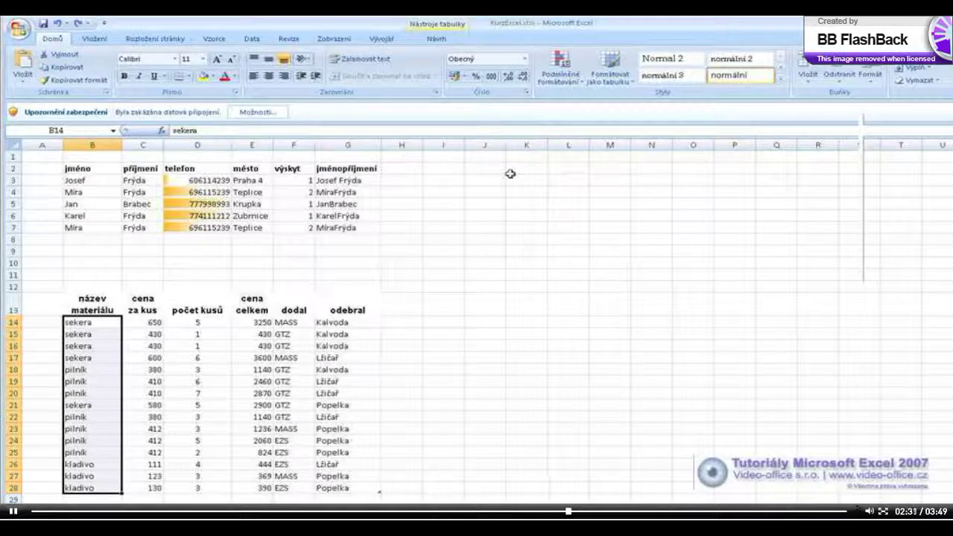
click(570, 82)
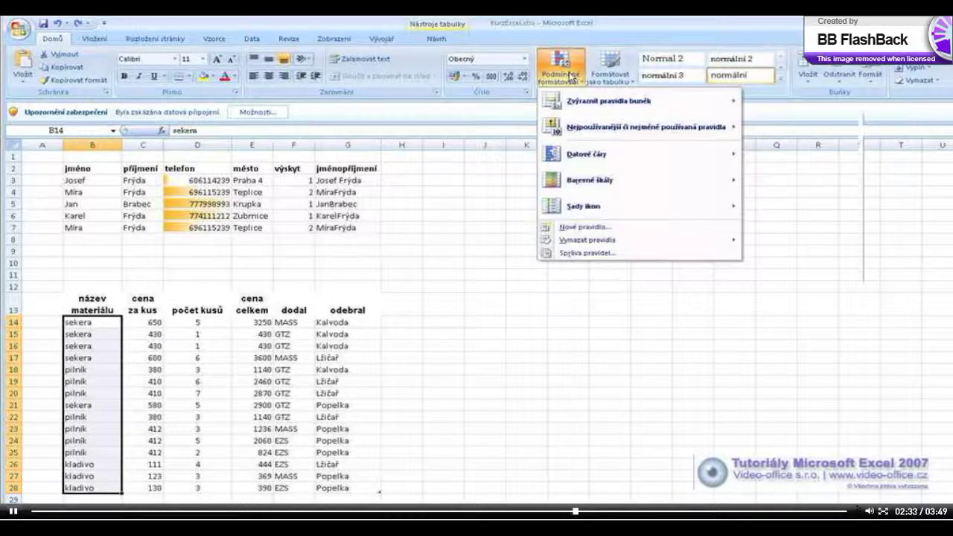
mouse_move(606, 103)
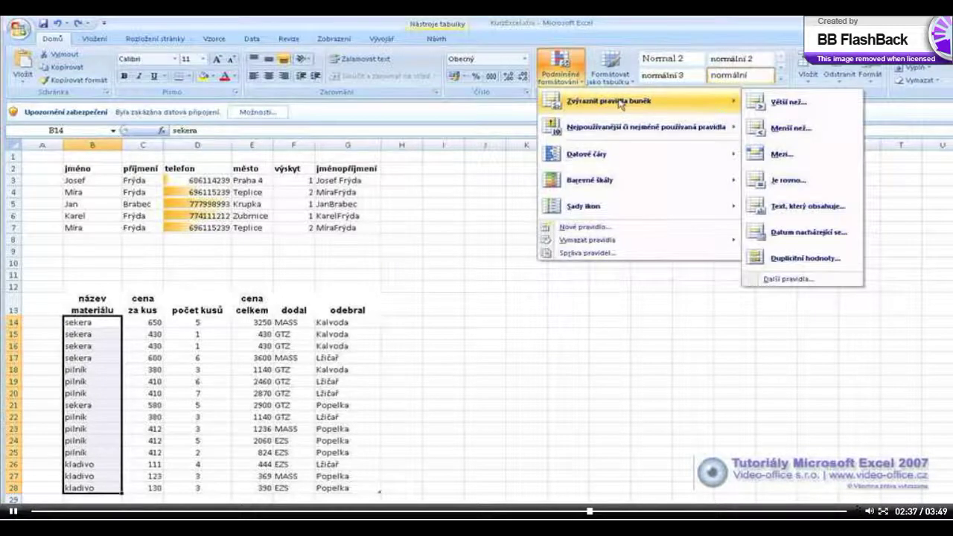
click(779, 208)
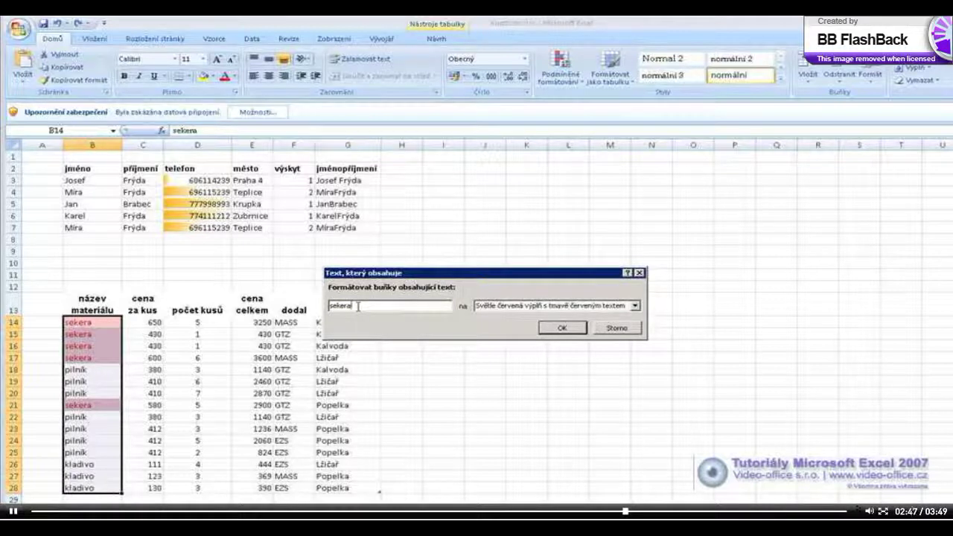
drag(357, 305, 335, 308)
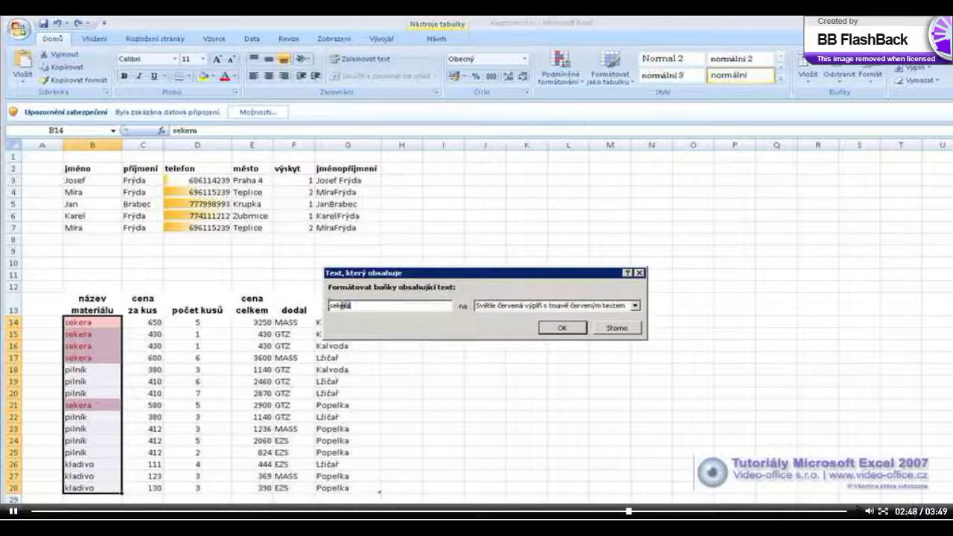
click(562, 327)
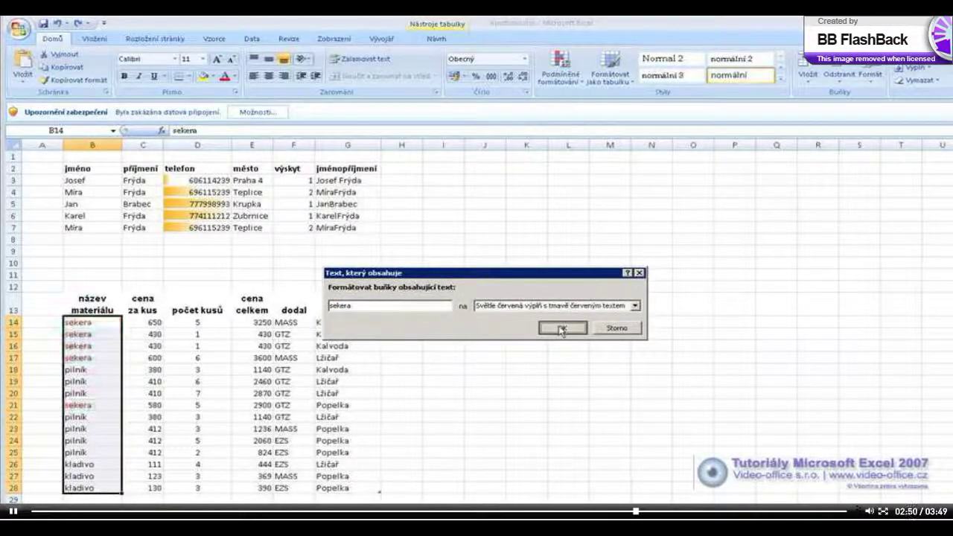
click(110, 381)
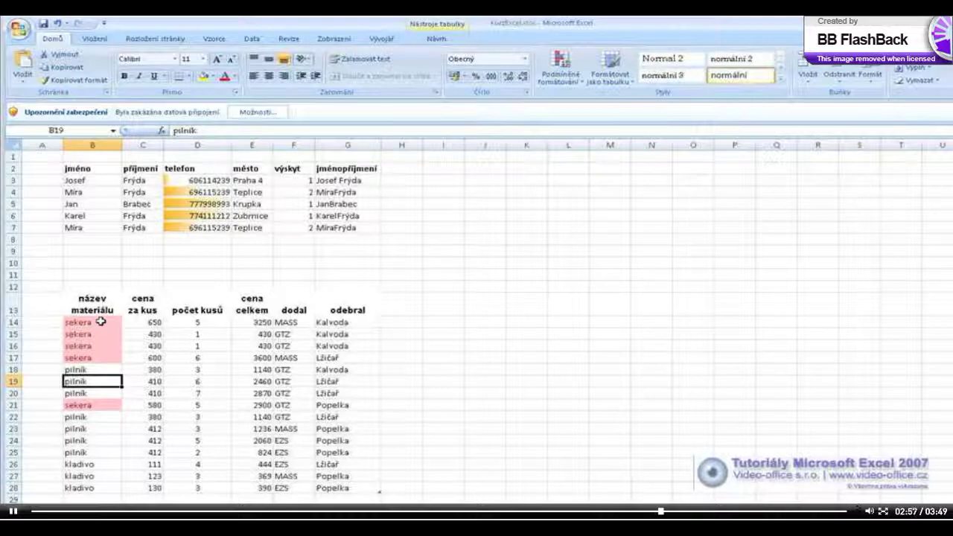
drag(100, 322, 105, 402)
- Find and select all cells on the sheet that have conditional formatting
click(198, 321)
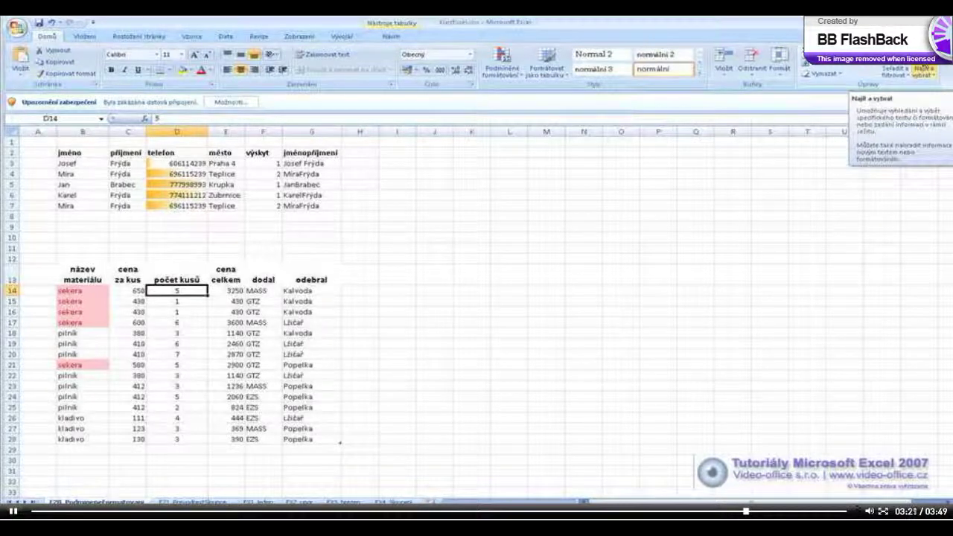
click(922, 68)
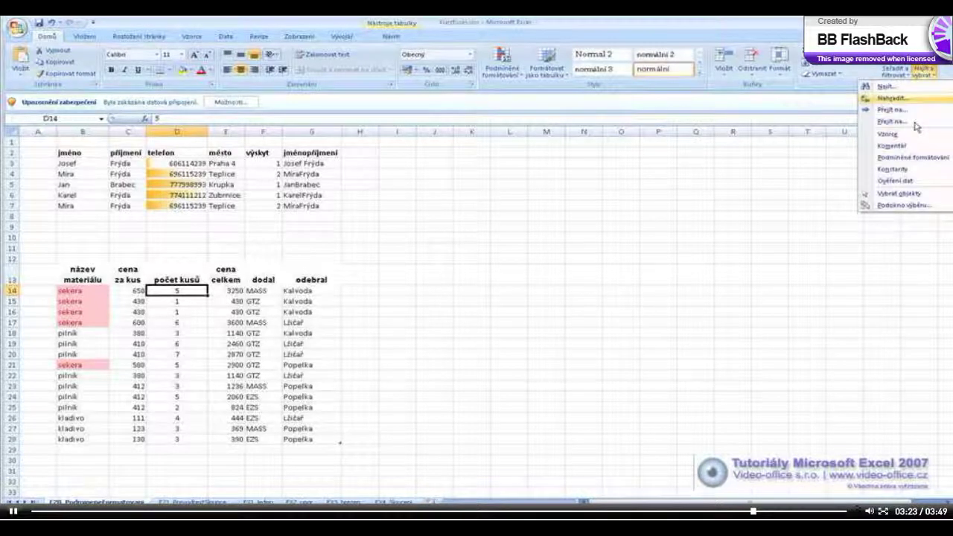
click(897, 157)
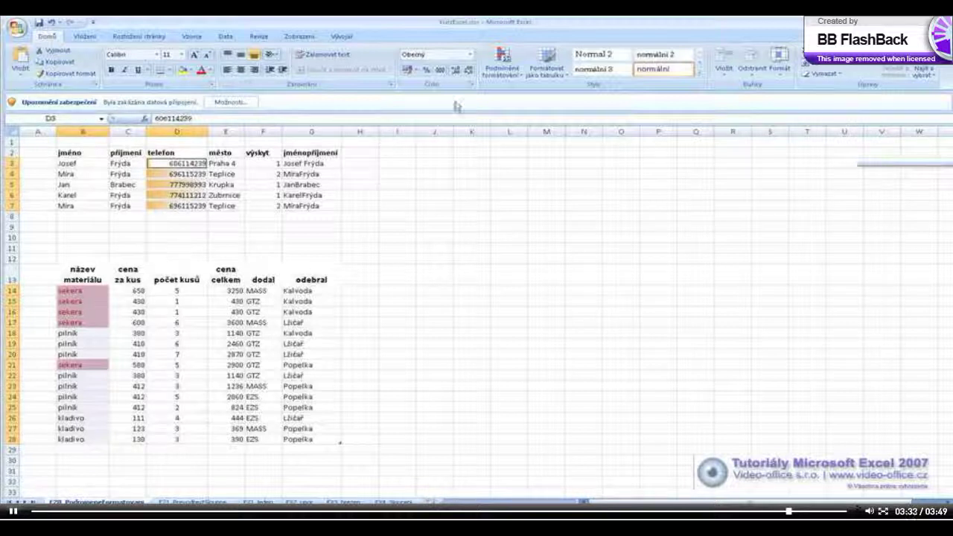
- Clear the conditional formatting rules from the entire sheet and deselect the formatted cells
click(505, 73)
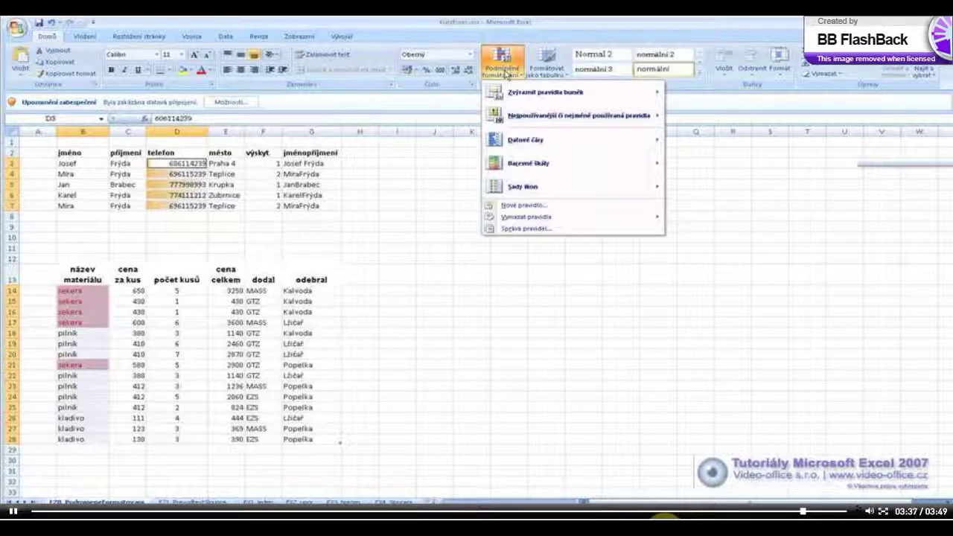
mouse_move(574, 219)
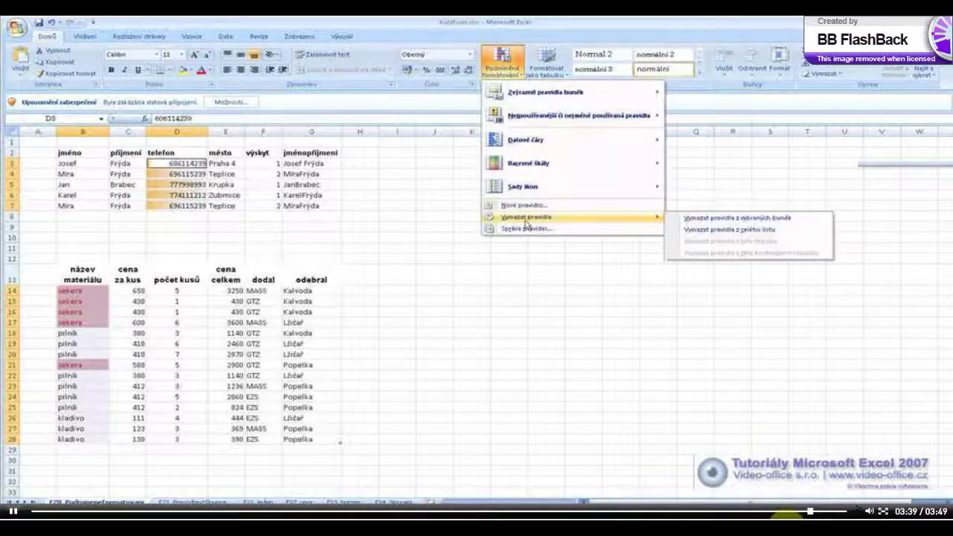
click(704, 232)
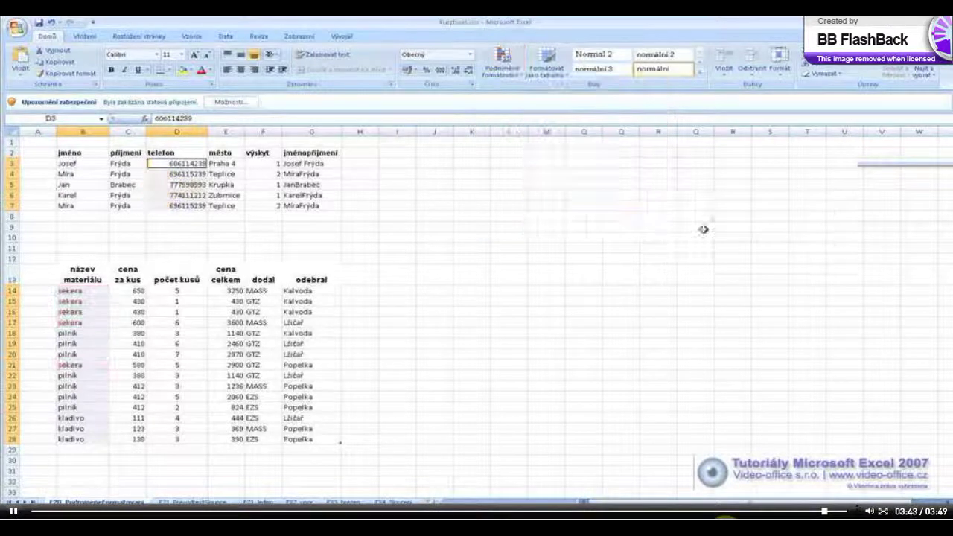
click(187, 195)
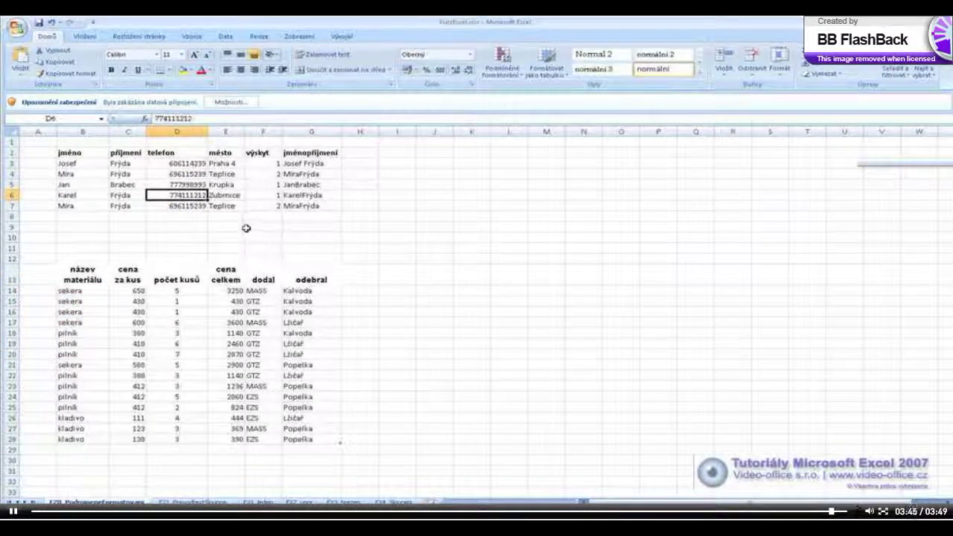